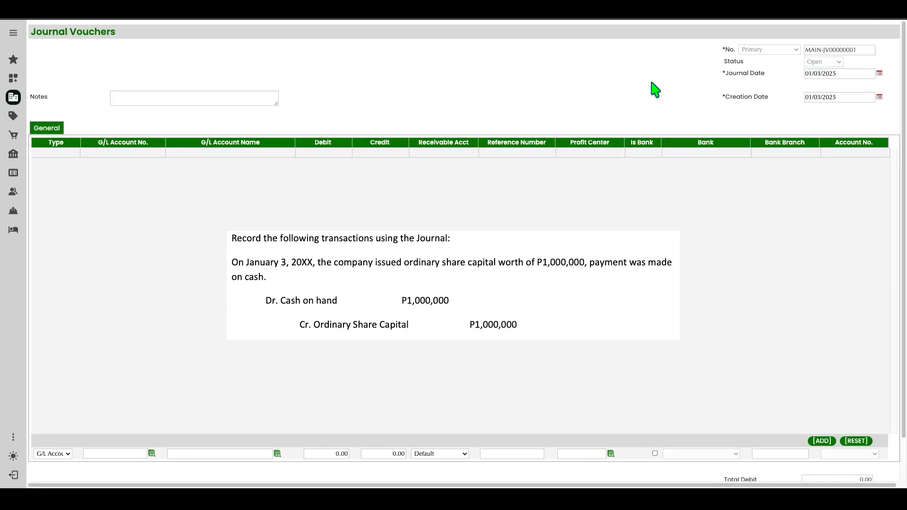
# Enter "Issuance of Ordinary Shares" as the notes of the journal voucher.
pyautogui.click(196, 98)
pyautogui.write('Issau')
pyautogui.write('uance of Ordinary ')
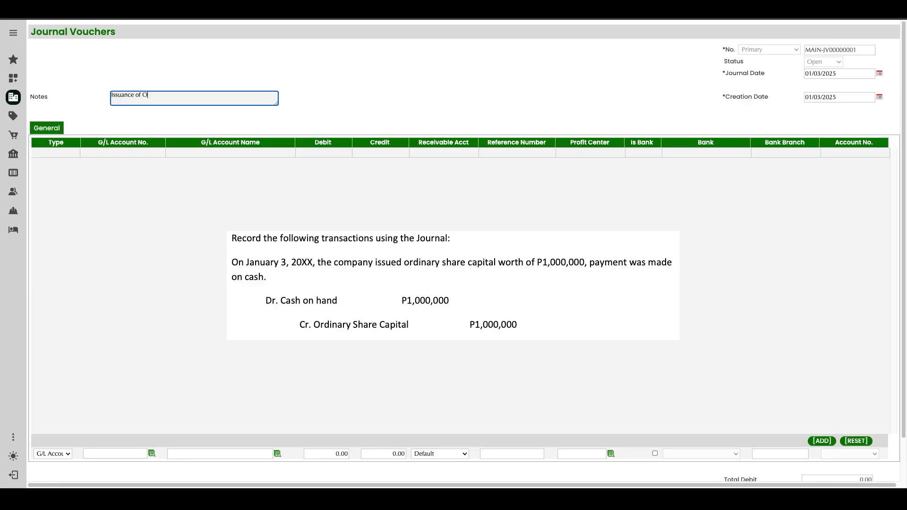
pyautogui.write('Sahre')
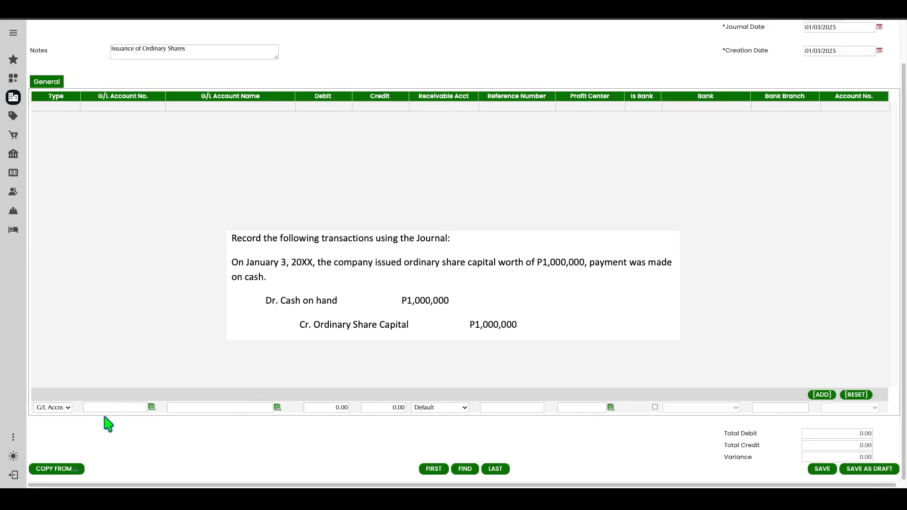
# Add a voucher line that debits Cash on Hand for 1,000,000.
pyautogui.click(152, 407)
pyautogui.click(242, 83)
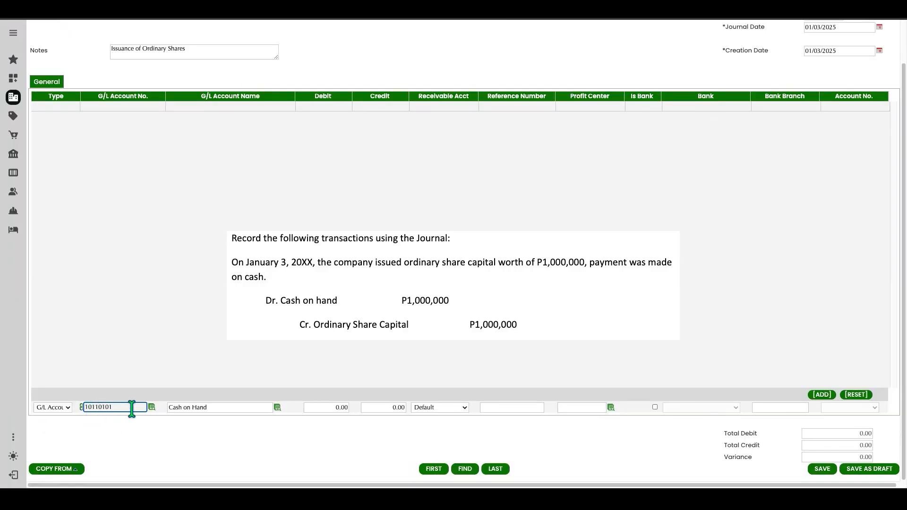
pyautogui.click(327, 407)
pyautogui.write('1,00')
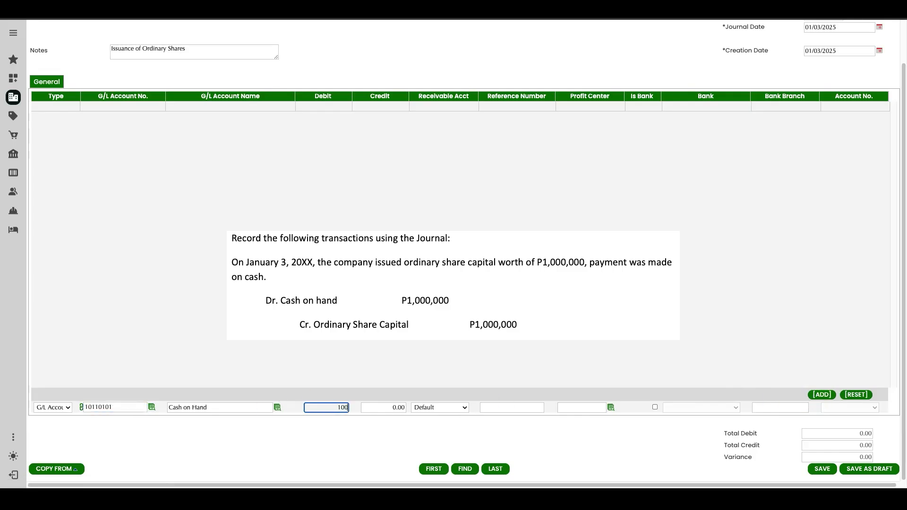
pyautogui.write('0,000')
pyautogui.press('Tab')
pyautogui.click(822, 395)
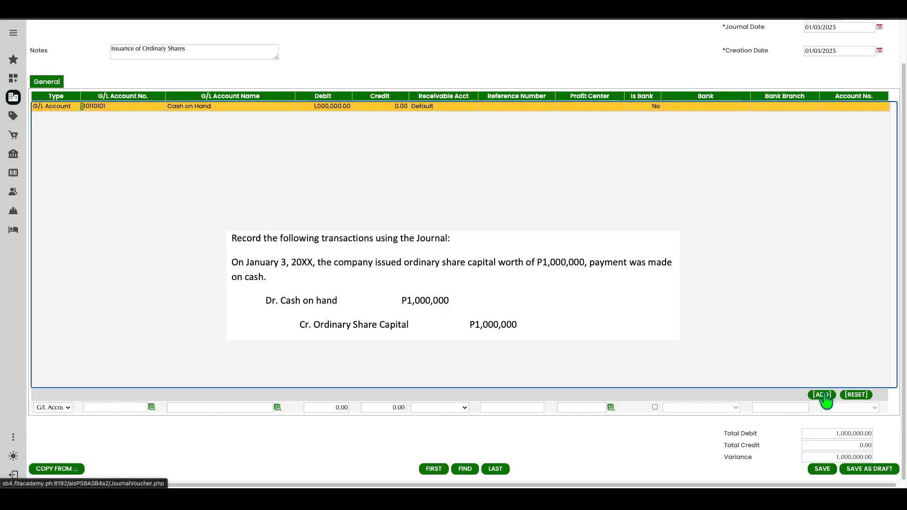
# Add a voucher line that credits Ordinary Share Capital for 1,000,000.
pyautogui.click(152, 407)
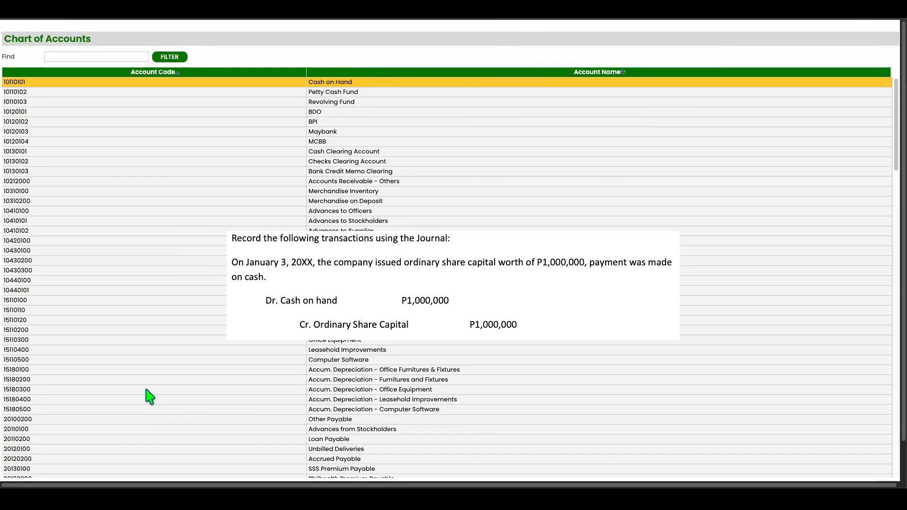
pyautogui.click(113, 56)
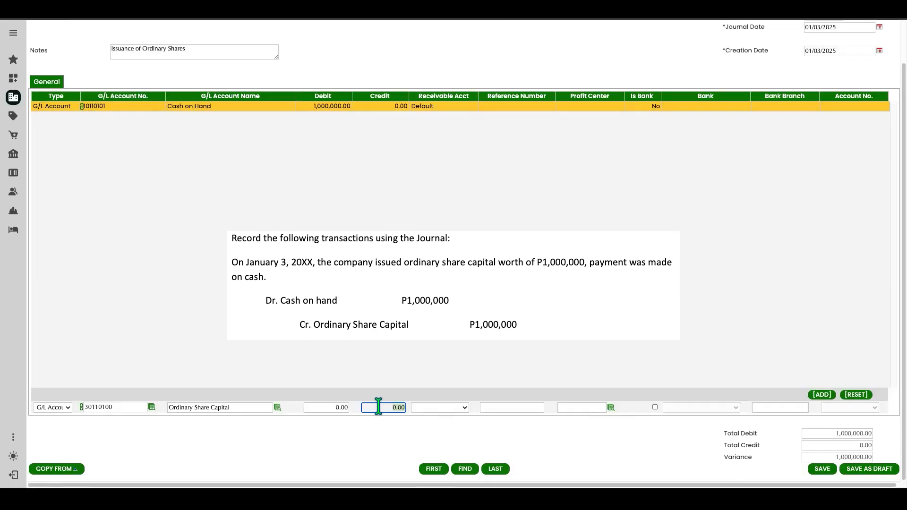
pyautogui.write('1000000')
pyautogui.press('Tab')
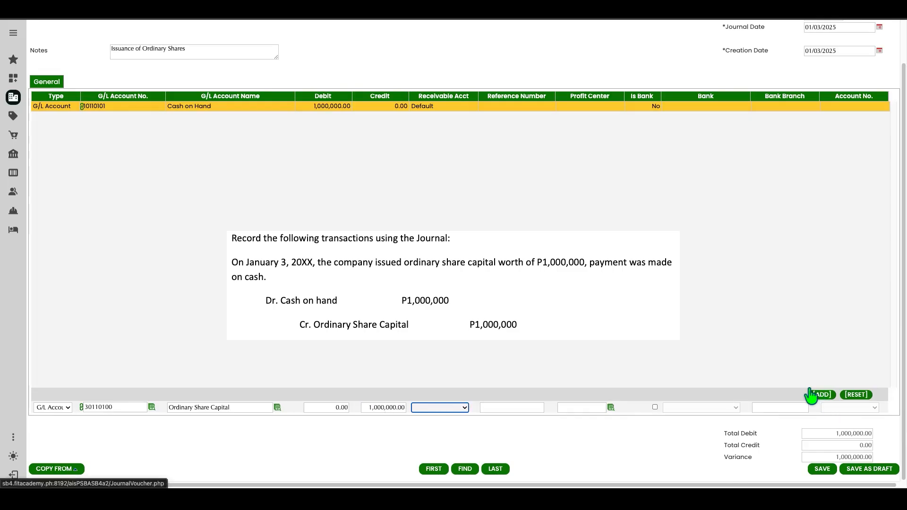
pyautogui.click(822, 396)
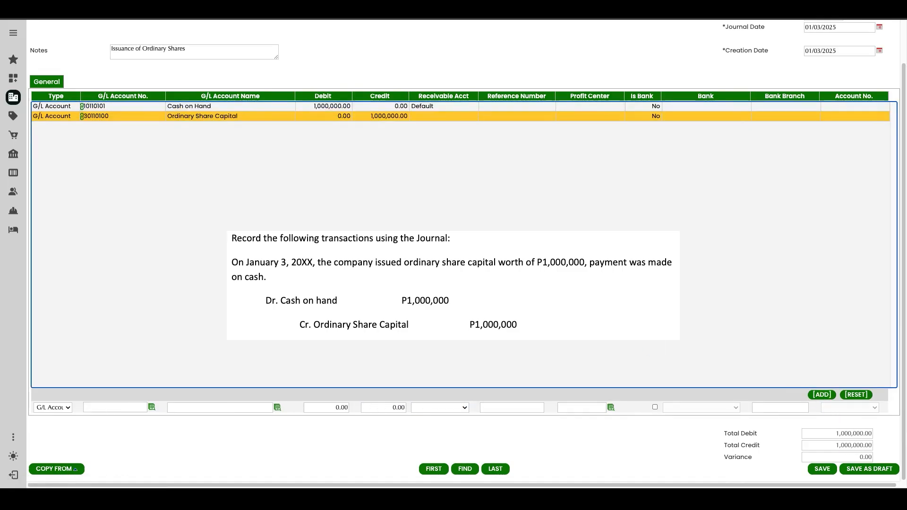
# Review the share issuance voucher's dates, lines and totals, and save it as a posted document.
pyautogui.scroll(2, 779, 183)
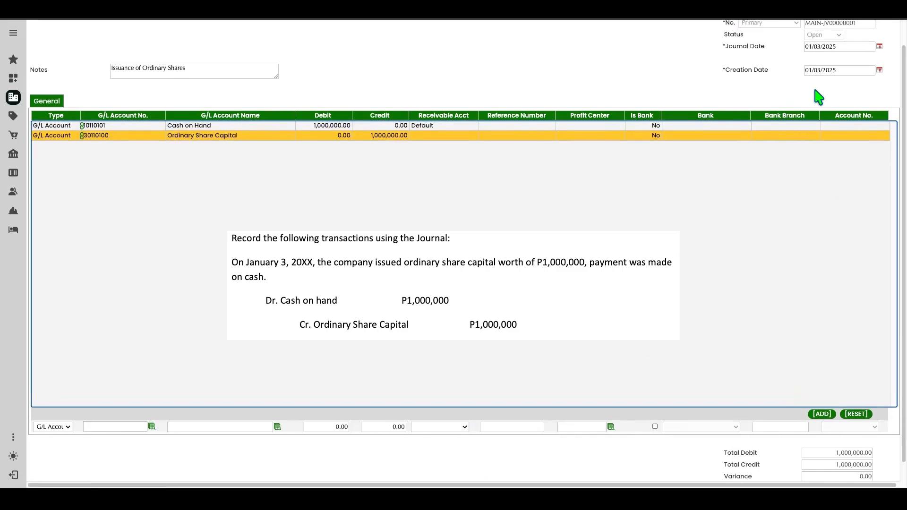
pyautogui.scroll(-1, 693, 328)
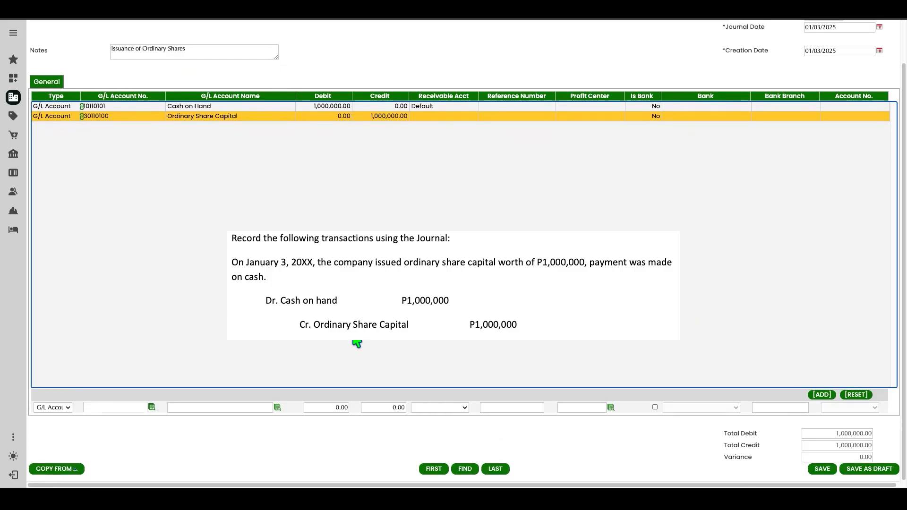
pyautogui.scroll(2, 356, 345)
pyautogui.scroll(-2, 706, 418)
pyautogui.scroll(2, 682, 290)
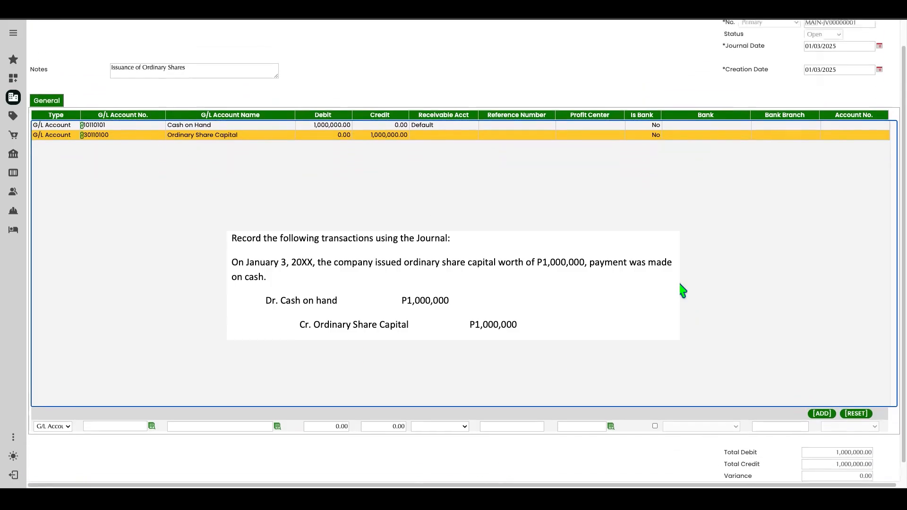
pyautogui.scroll(-2, 495, 186)
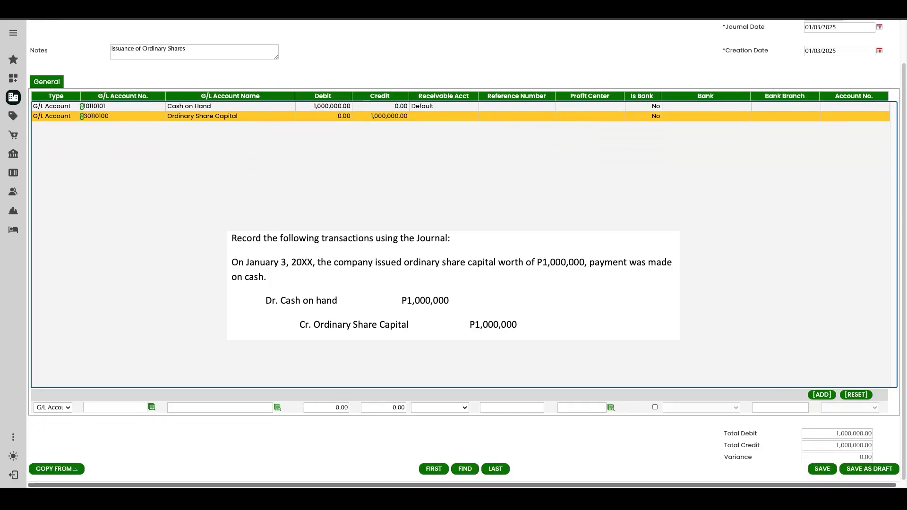
pyautogui.click(821, 469)
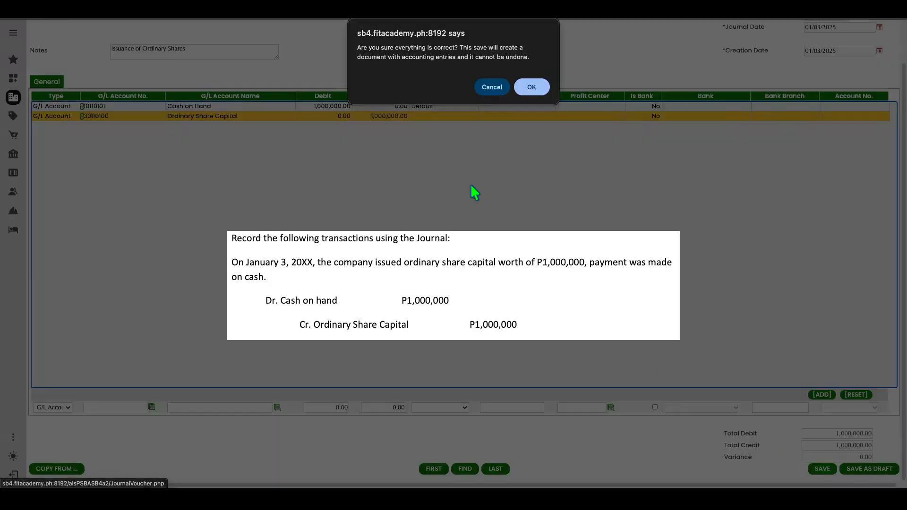
pyautogui.click(531, 87)
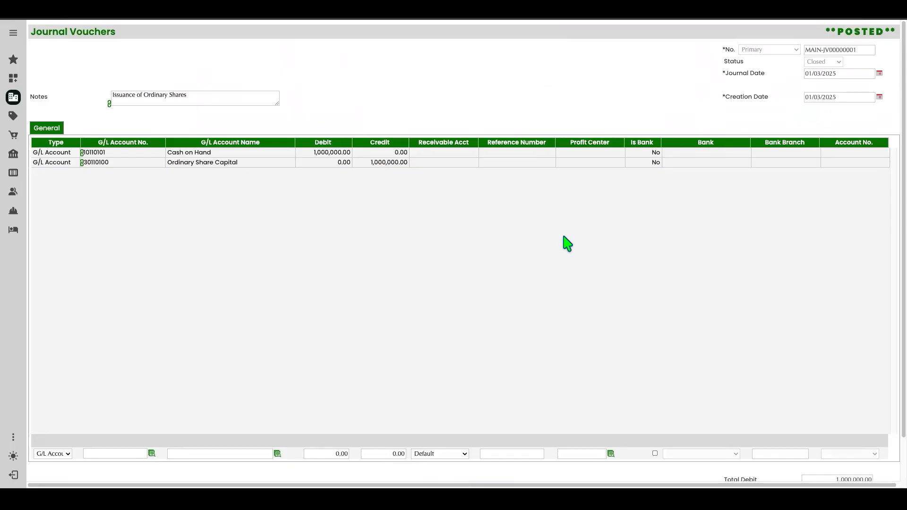
# Start a new journal voucher and set its journal date to 03/30/2025.
pyautogui.scroll(-2, 562, 238)
pyautogui.scroll(2, 567, 249)
pyautogui.scroll(-2, 689, 308)
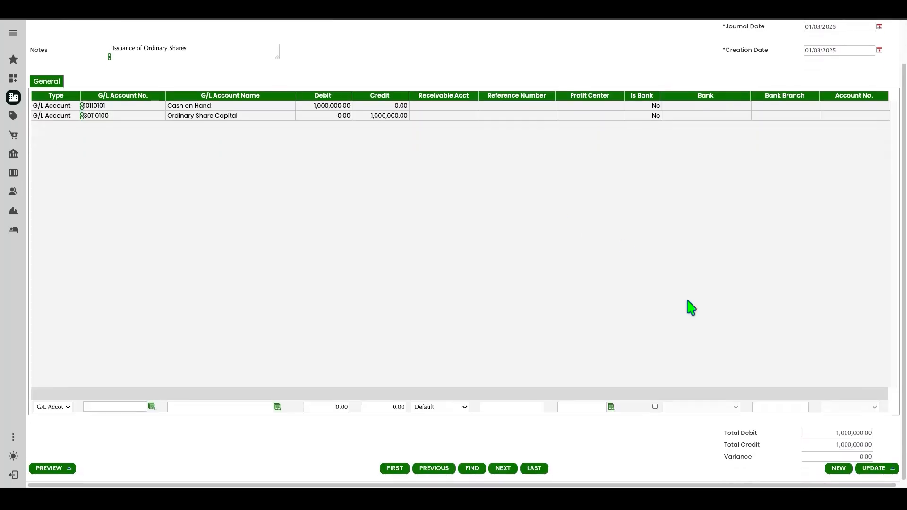
pyautogui.scroll(2, 691, 308)
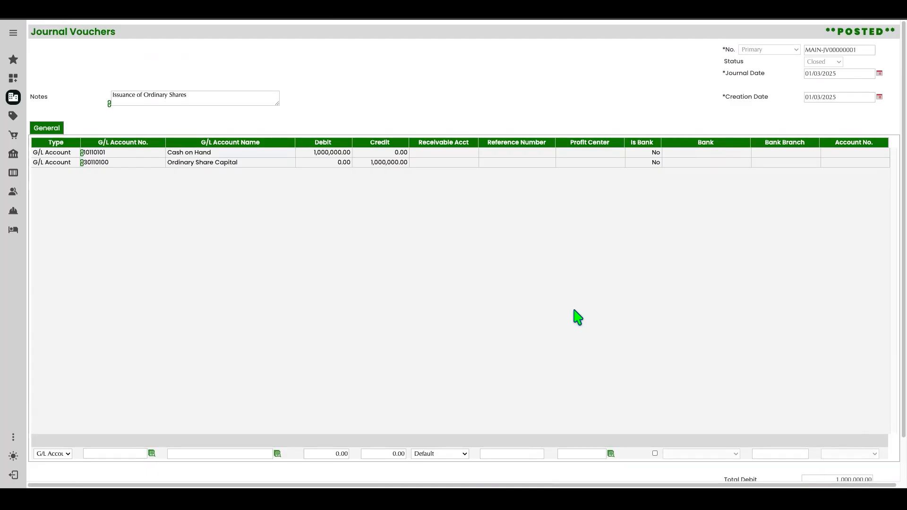
pyautogui.scroll(-2, 577, 316)
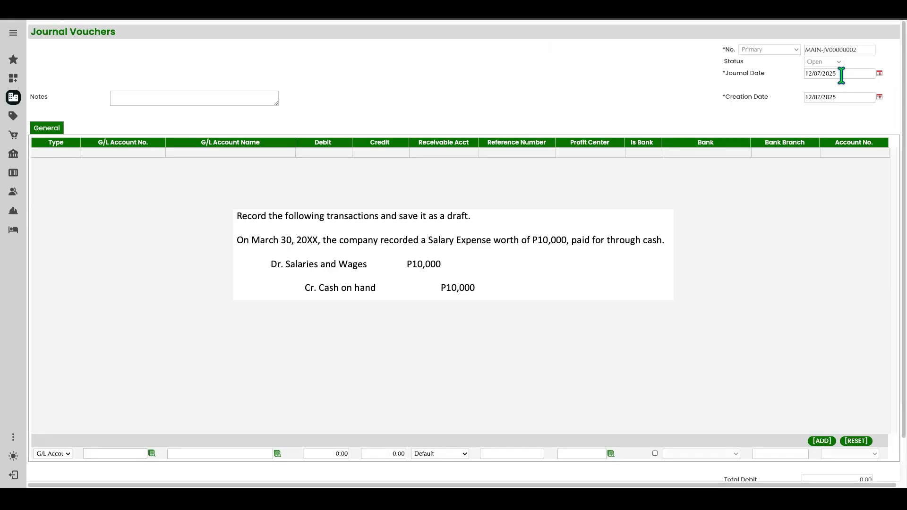
pyautogui.click(879, 73)
pyautogui.click(258, 25)
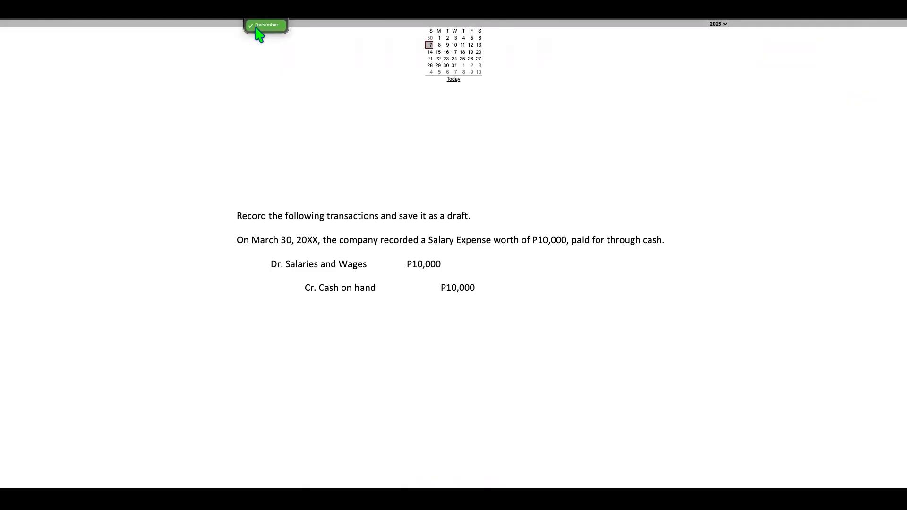
pyautogui.click(261, 25)
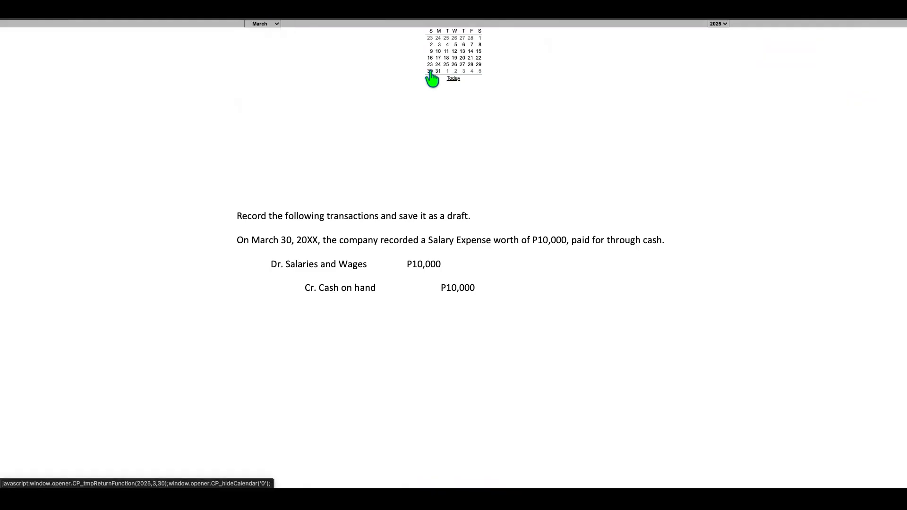
pyautogui.click(431, 72)
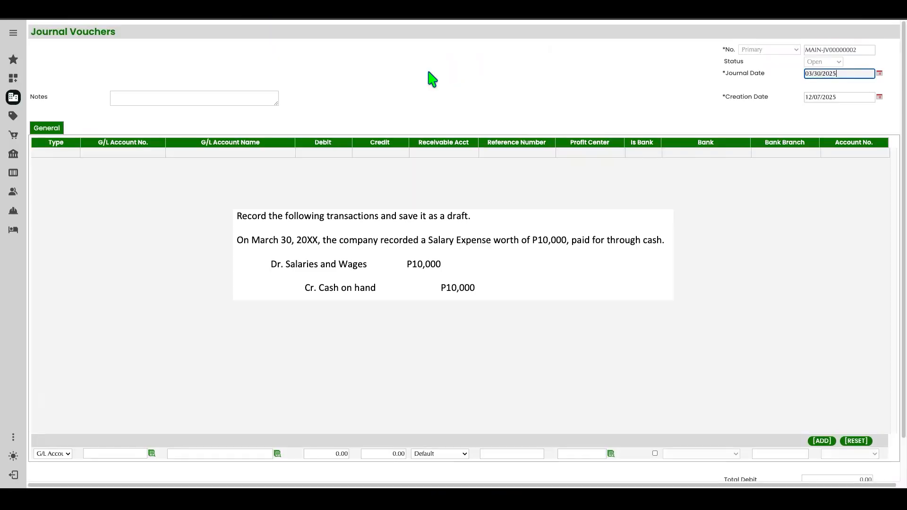
# Enter "Salary Expense for March 30, 2025" as the notes of the voucher.
pyautogui.click(227, 99)
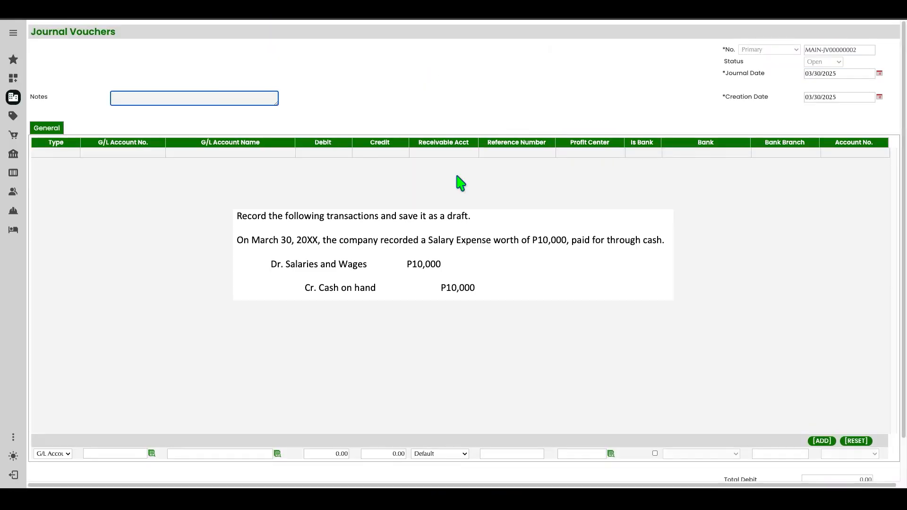
pyautogui.write('Salary Expense for March 30 2025,')
pyautogui.click(506, 94)
# Add a voucher line that debits Salaries & Wages for 10,000.
pyautogui.scroll(-1, 506, 94)
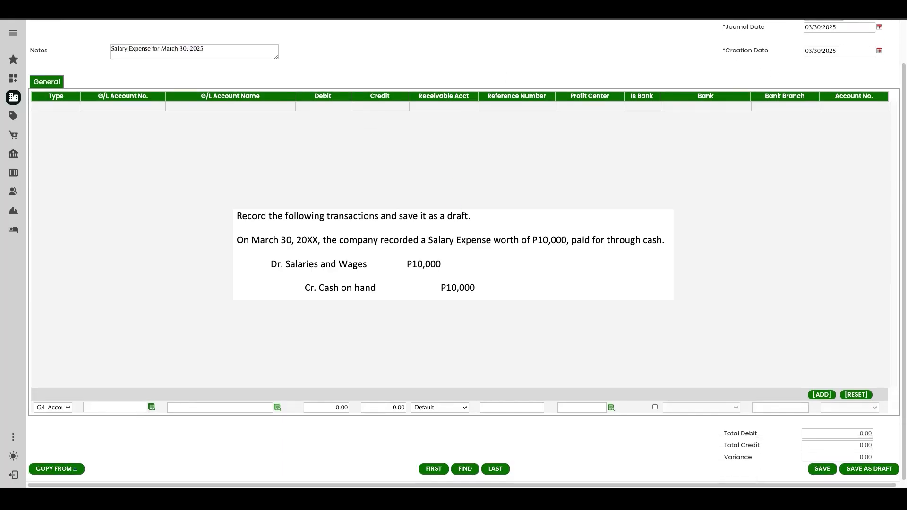
pyautogui.click(152, 407)
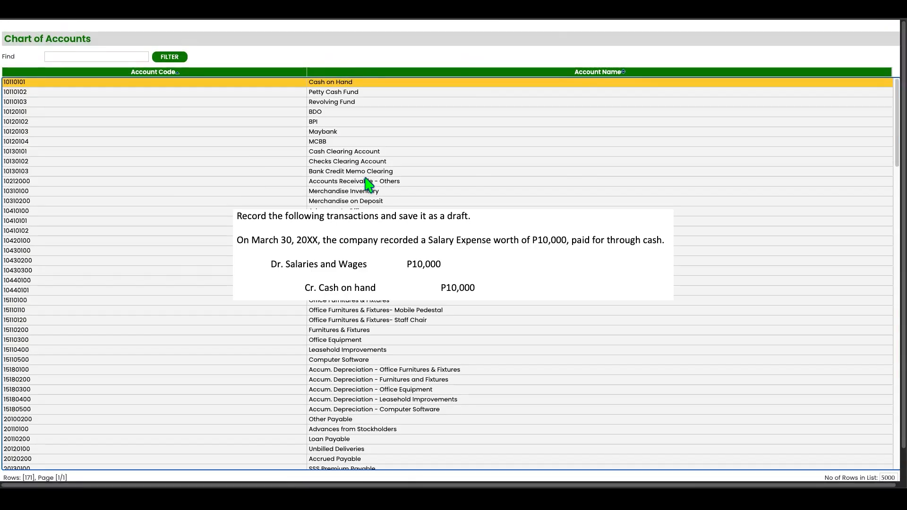
pyautogui.scroll(-10, 368, 184)
pyautogui.click(370, 183)
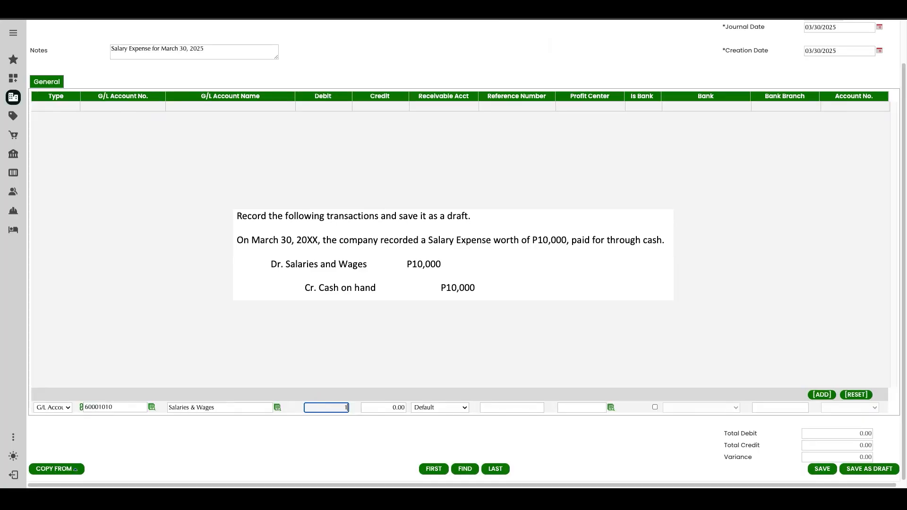
pyautogui.write('10,000')
pyautogui.press('Tab')
pyautogui.click(822, 395)
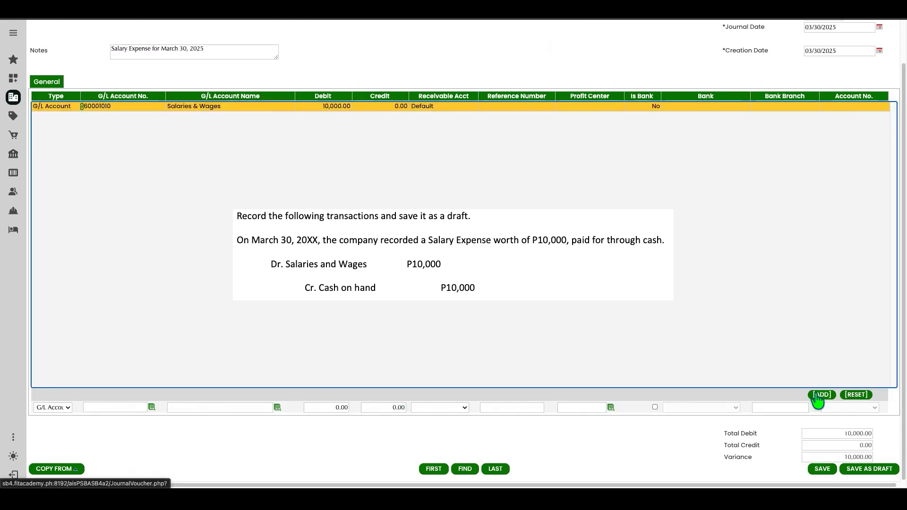
# Add a voucher line that credits Cash on Hand for 10,000 and save the voucher as a draft.
pyautogui.click(152, 408)
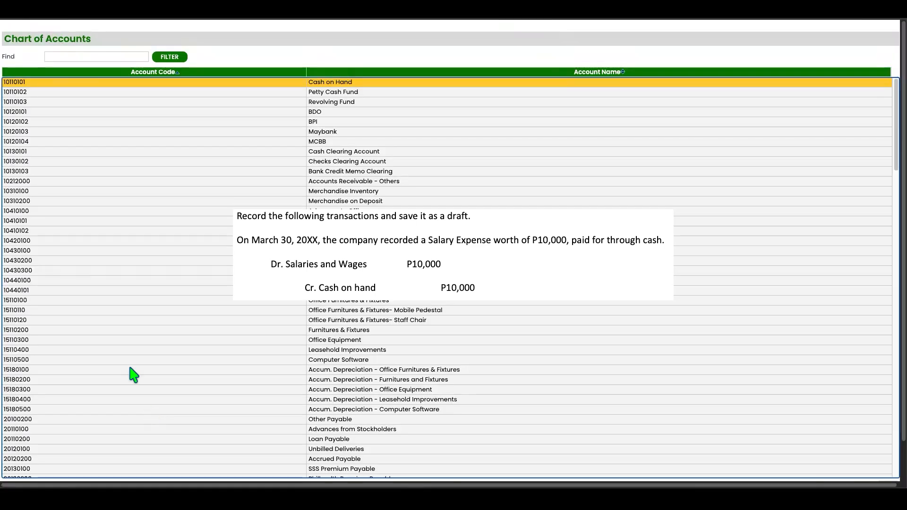
pyautogui.click(347, 88)
pyautogui.press('Tab')
pyautogui.write('10,000')
pyautogui.press('Tab')
pyautogui.click(822, 394)
pyautogui.scroll(1, 866, 339)
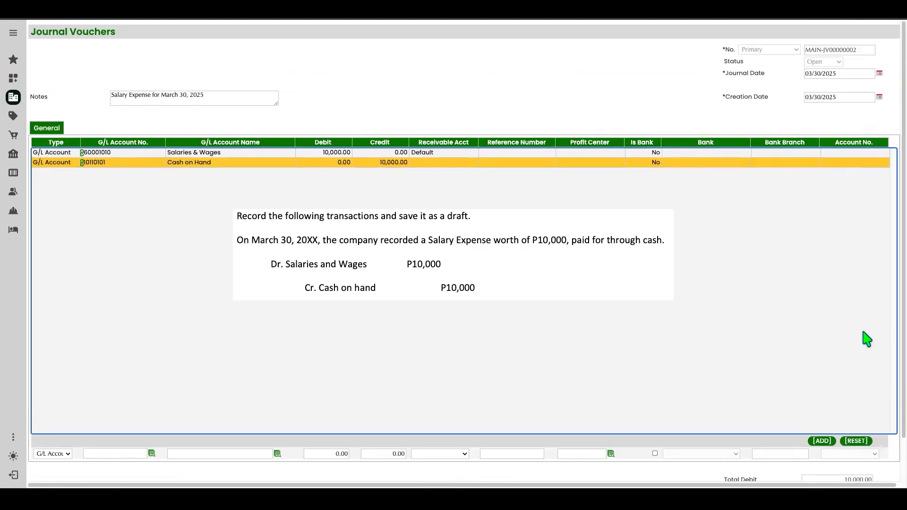
pyautogui.scroll(-1, 866, 340)
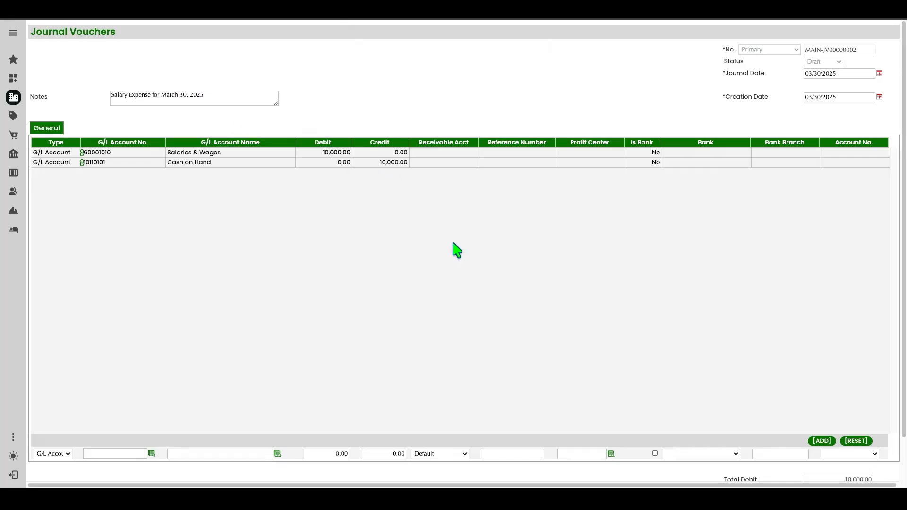
# Start another new journal voucher and set its journal date to 03/31/2025.
pyautogui.scroll(-2, 825, 438)
pyautogui.click(786, 468)
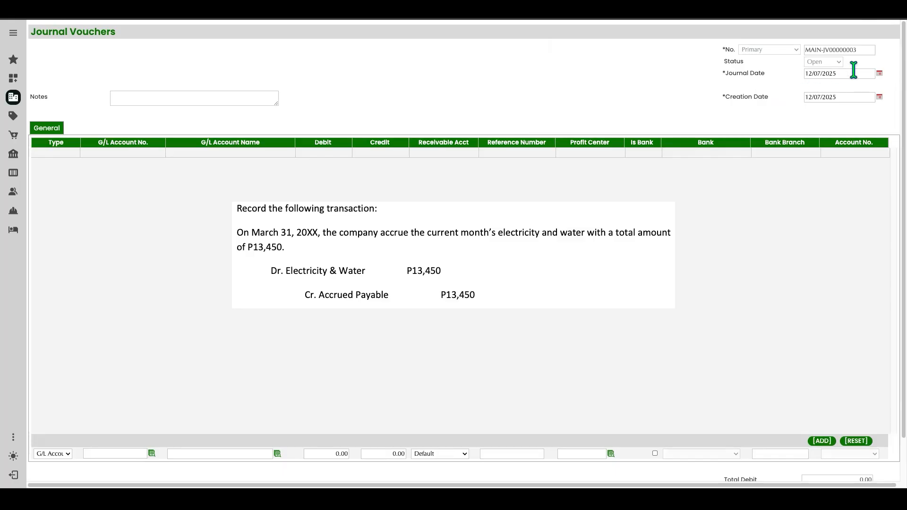
pyautogui.click(879, 73)
pyautogui.click(265, 23)
pyautogui.click(263, 45)
pyautogui.click(438, 71)
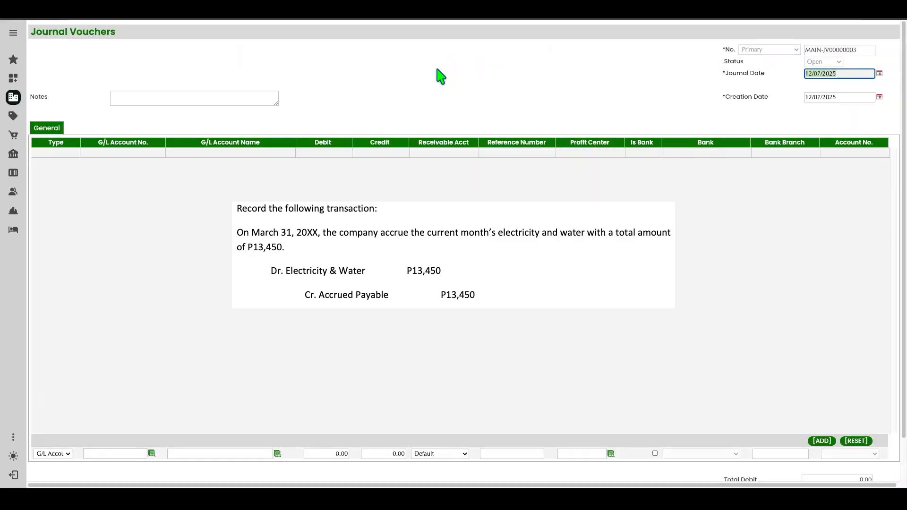
pyautogui.click(838, 112)
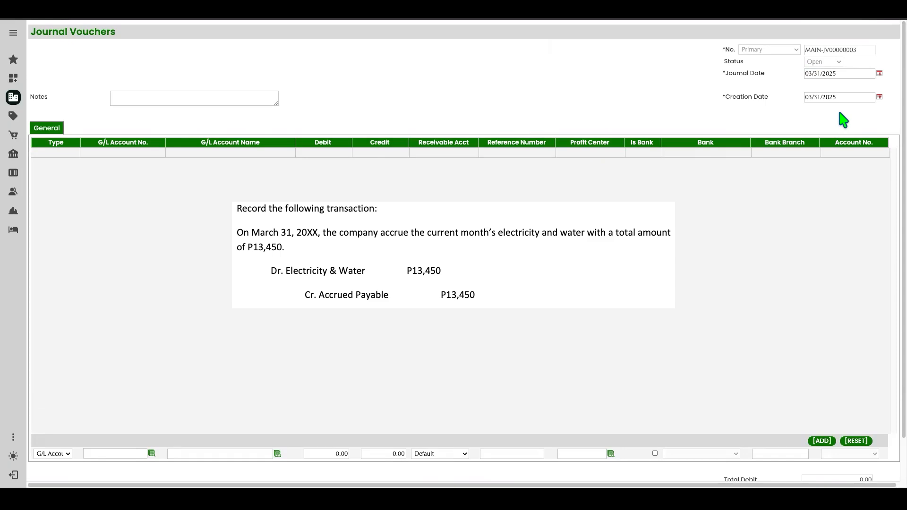
# Enter "Accrual of Utilities" as the notes of the voucher.
pyautogui.click(179, 91)
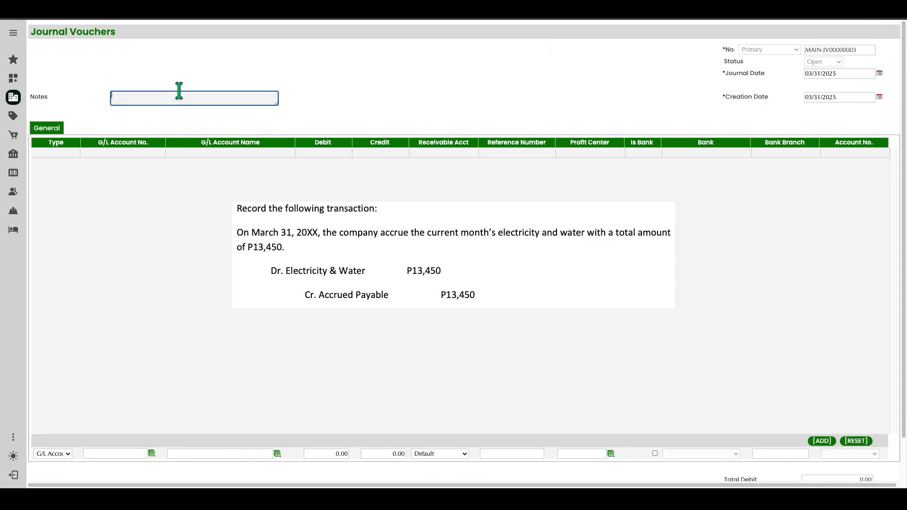
pyautogui.write('Accrual of Utilities')
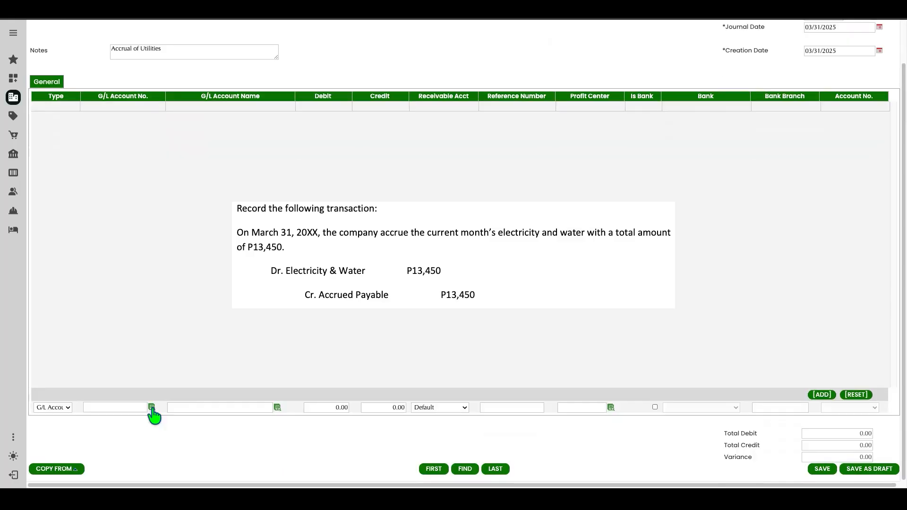
# Add a voucher line that debits Electricity & Water for 13,450.
pyautogui.click(151, 407)
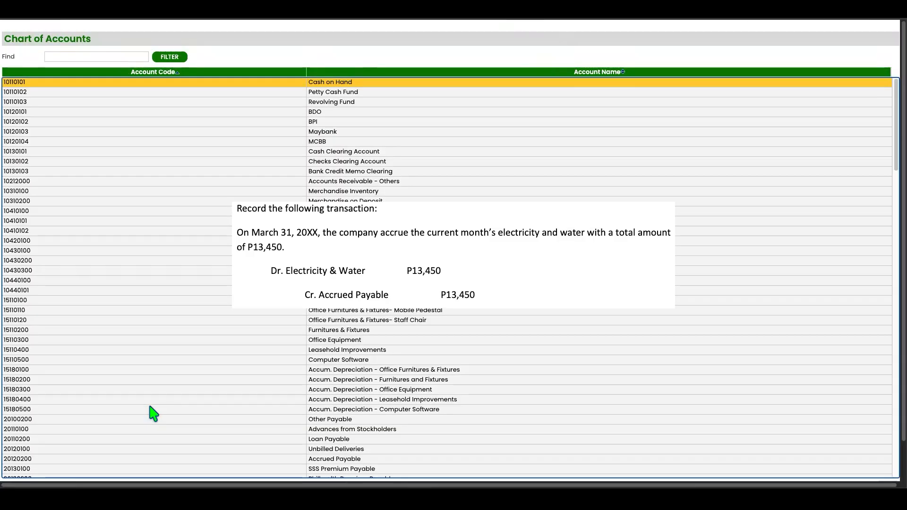
pyautogui.click(118, 57)
pyautogui.write('elect')
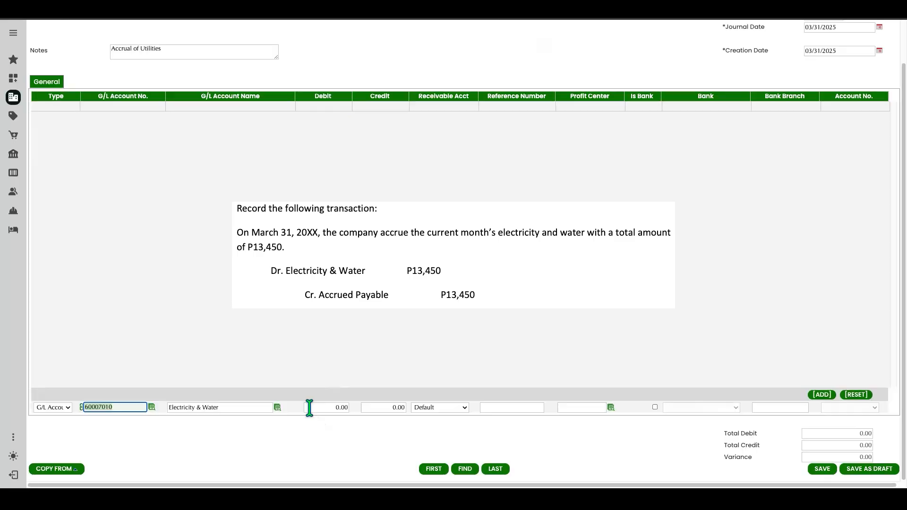
pyautogui.click(309, 407)
pyautogui.write('13450')
pyautogui.press('Tab')
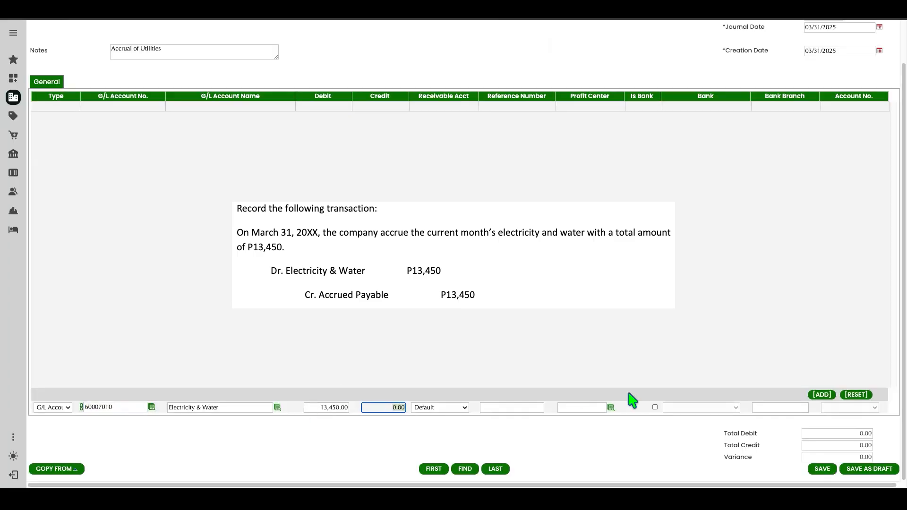
pyautogui.click(822, 395)
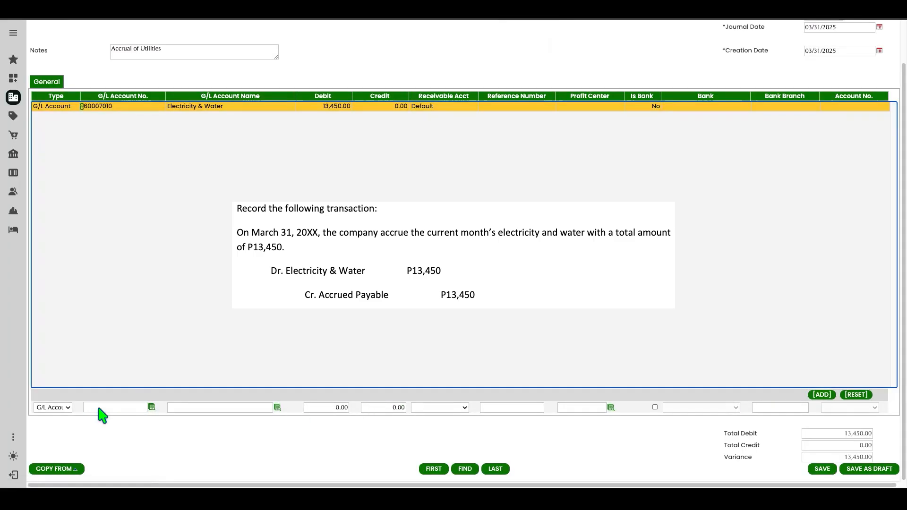
# Add a voucher line that credits Accrued Payable for 13,450 and save the voucher as posted.
pyautogui.click(152, 407)
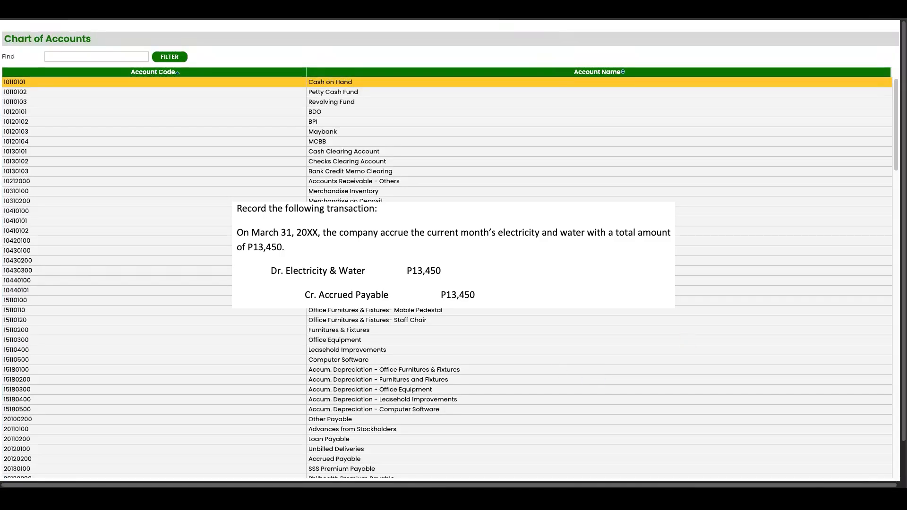
pyautogui.click(124, 57)
pyautogui.write('accrued')
pyautogui.click(171, 59)
pyautogui.doubleClick(421, 84)
pyautogui.click(377, 410)
pyautogui.write('13,450')
pyautogui.press('Tab')
pyautogui.press('Return')
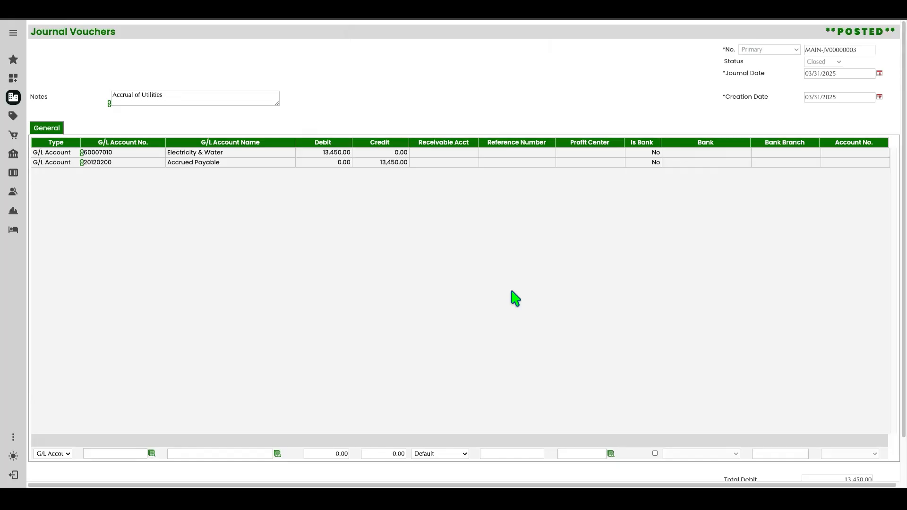
# Start a recurring posting in Financials with the code RP00 and the description "Monthly Rent".
pyautogui.click(13, 99)
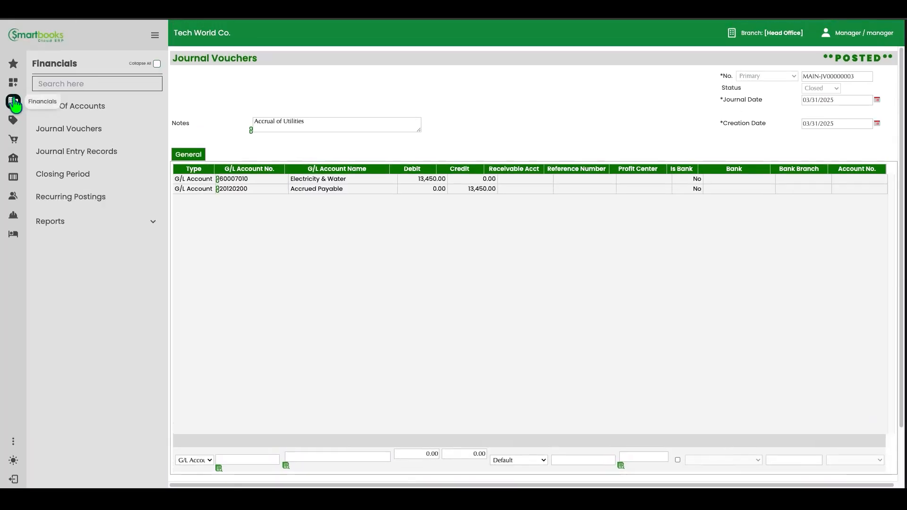
pyautogui.click(83, 198)
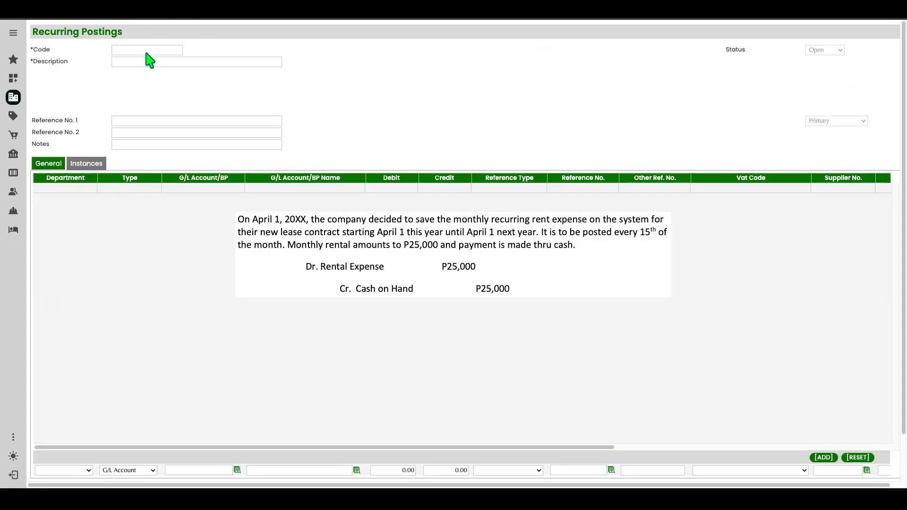
pyautogui.click(147, 50)
pyautogui.write('RP')
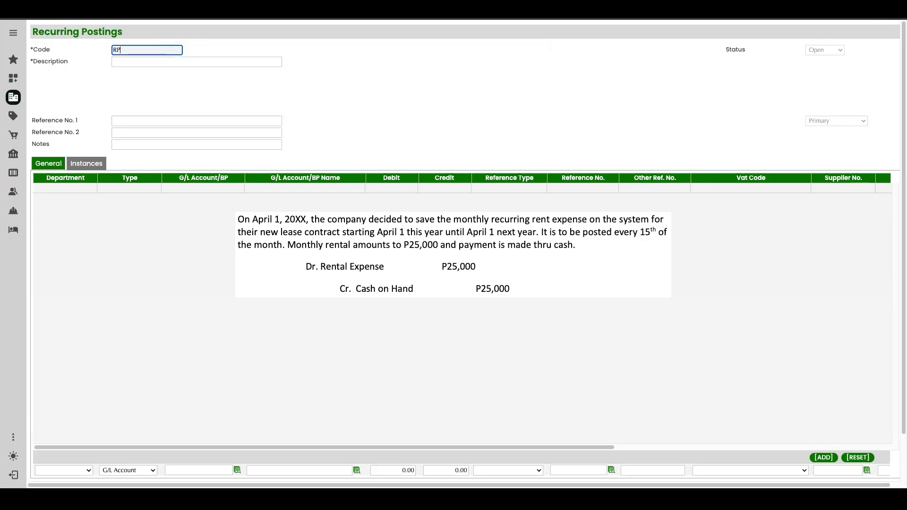
pyautogui.write('00')
pyautogui.click(149, 61)
pyautogui.write('Monthly')
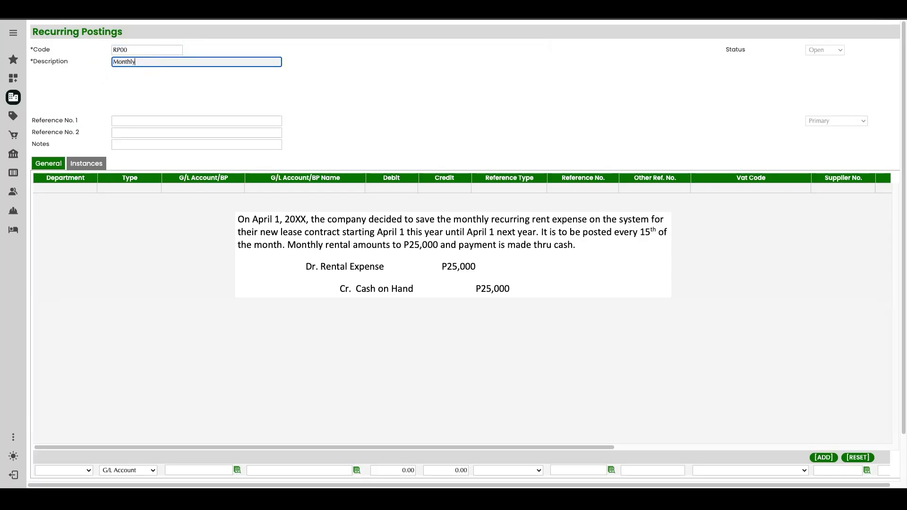
pyautogui.write(' Rent')
pyautogui.press('Tab')
pyautogui.click(512, 95)
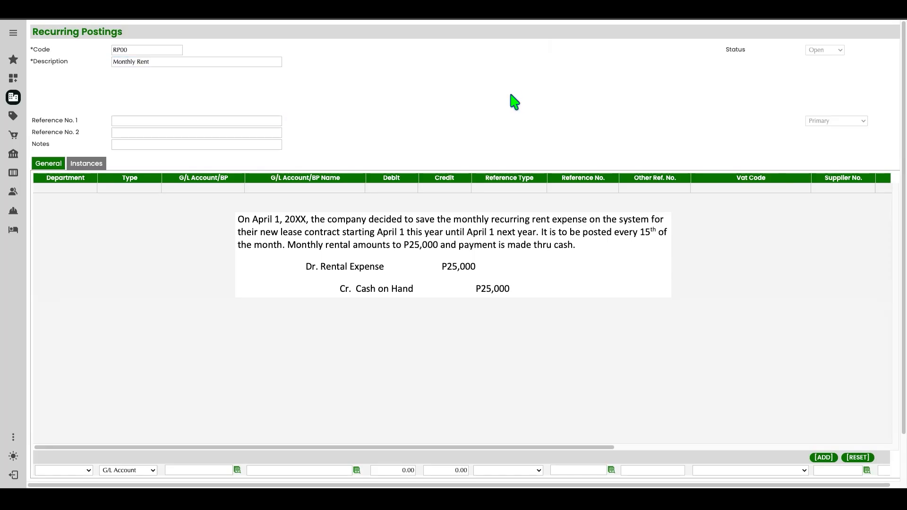
# Add a recurring posting line that debits the G/L account Rental Expense for 25,000.
pyautogui.scroll(-1, 77, 186)
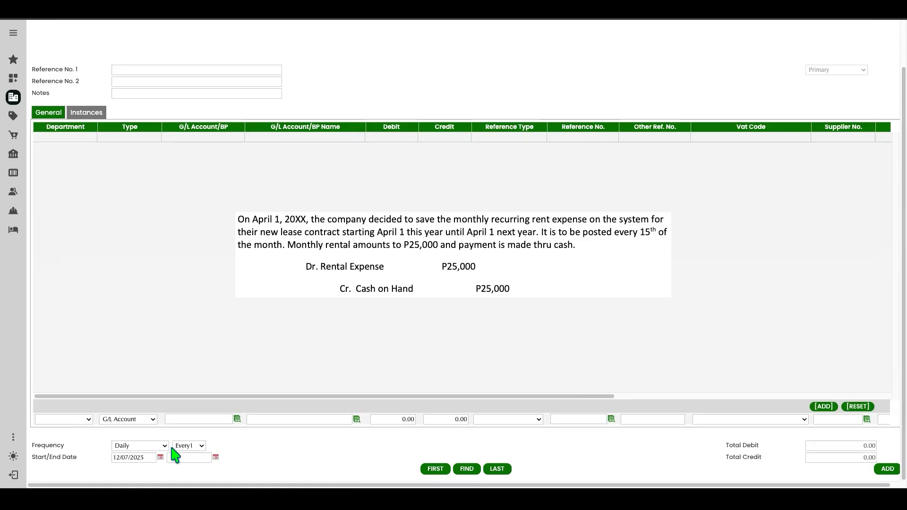
pyautogui.click(237, 419)
pyautogui.click(127, 57)
pyautogui.write('REnt')
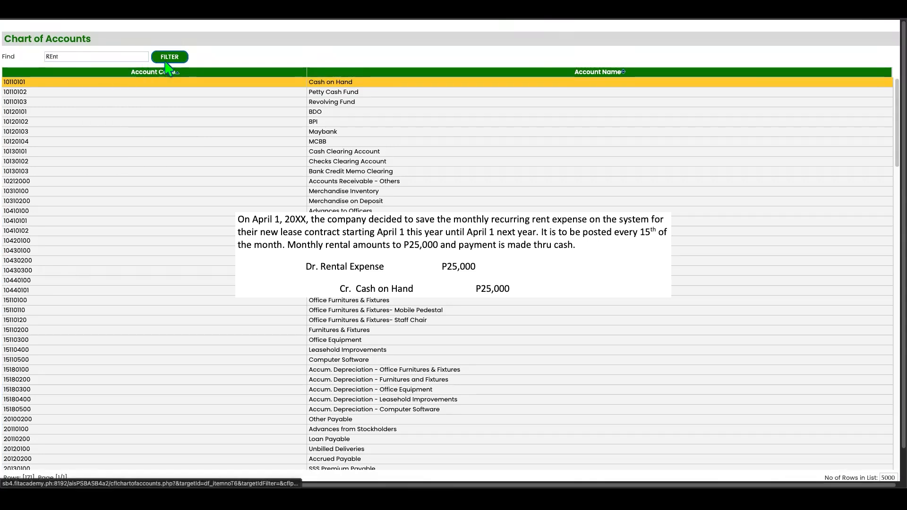
pyautogui.click(168, 59)
pyautogui.click(330, 145)
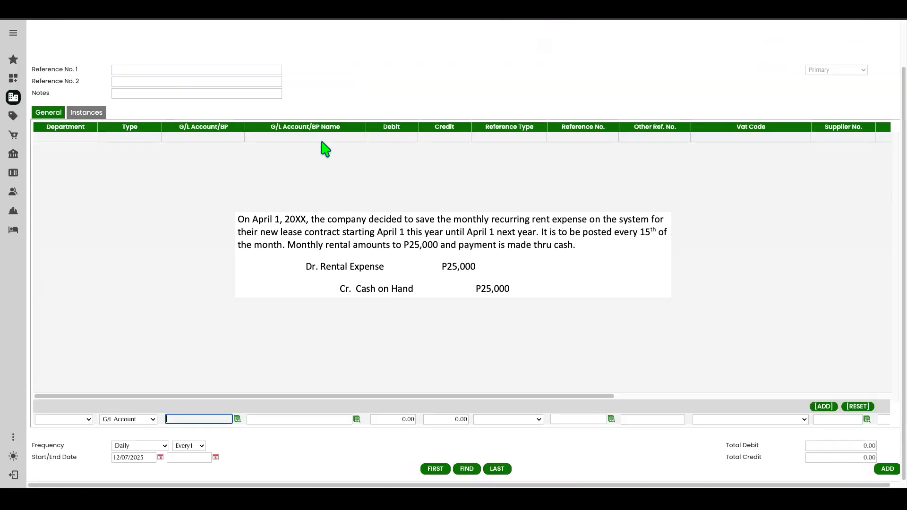
pyautogui.click(383, 419)
pyautogui.write('2')
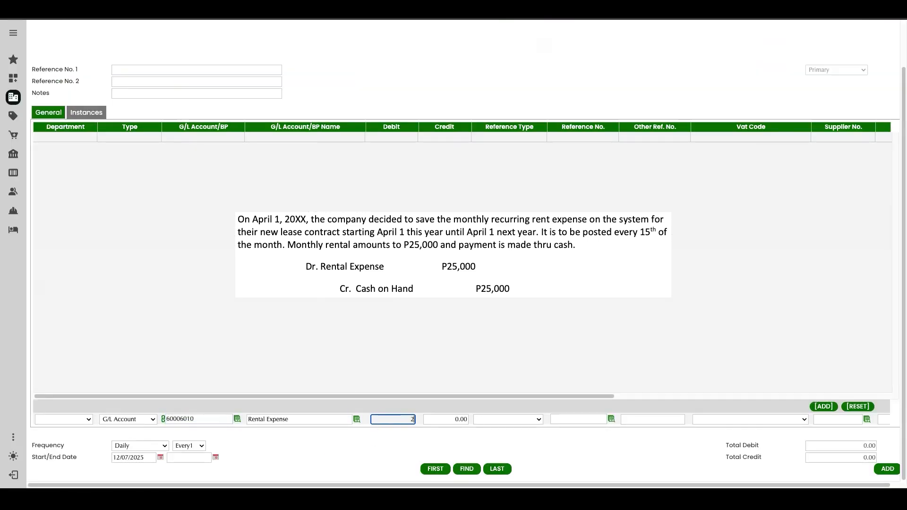
pyautogui.write('5,00000')
pyautogui.press('Tab')
pyautogui.click(823, 406)
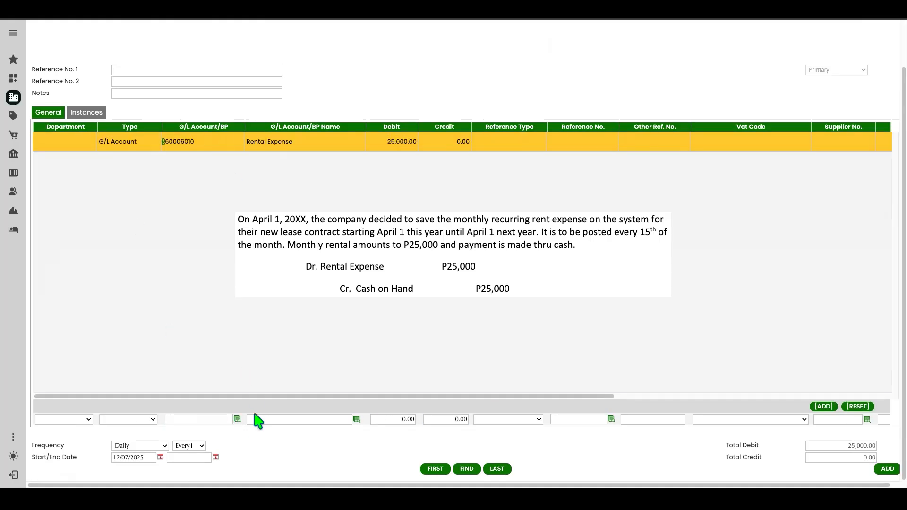
# Add a G/L Account line to the recurring posting that credits Cash on Hand for 25,000.
pyautogui.click(127, 419)
pyautogui.click(127, 420)
pyautogui.click(237, 419)
pyautogui.click(290, 83)
pyautogui.click(442, 419)
pyautogui.write('25,000')
pyautogui.press('Tab')
pyautogui.click(823, 406)
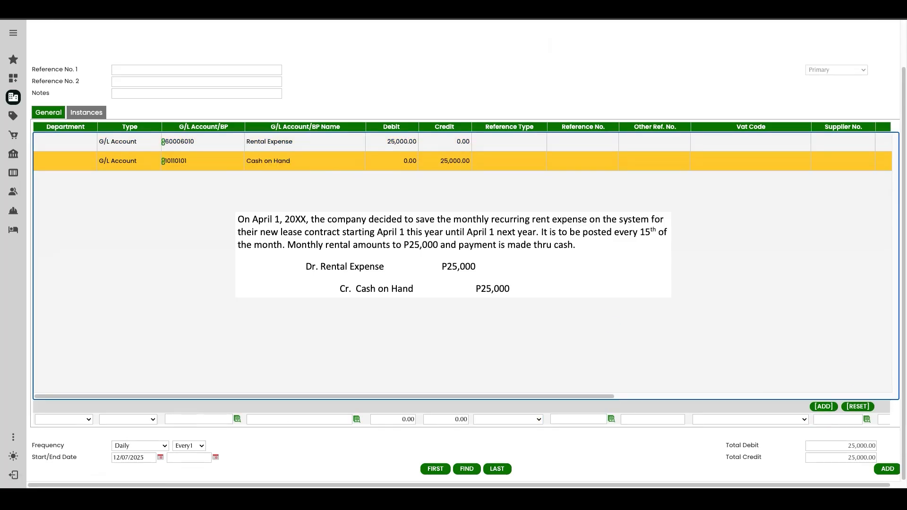
# Set the frequency of the recurring posting to Monthly.
pyautogui.scroll(2, 685, 259)
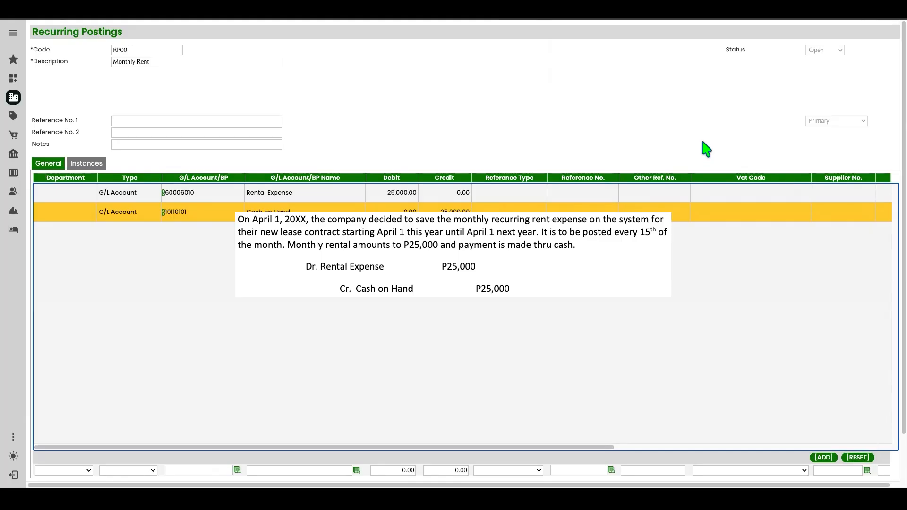
pyautogui.scroll(-2, 702, 142)
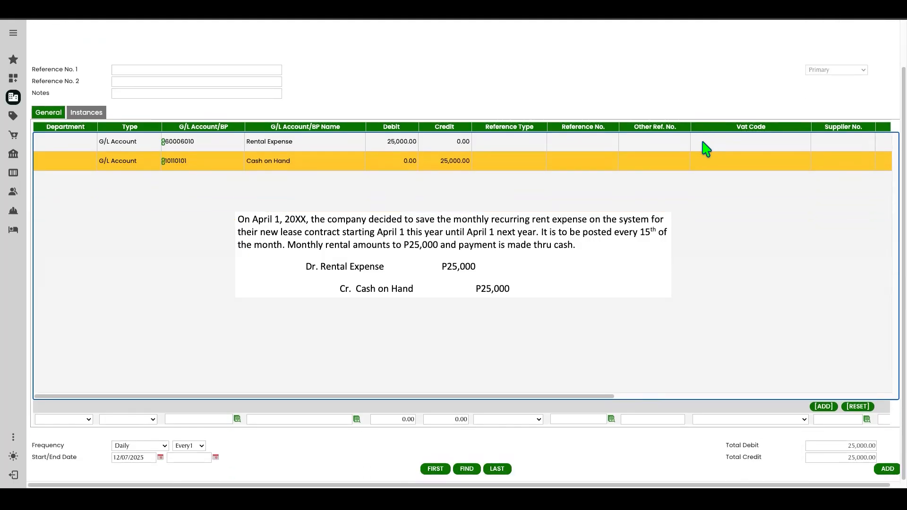
pyautogui.click(159, 449)
pyautogui.click(137, 468)
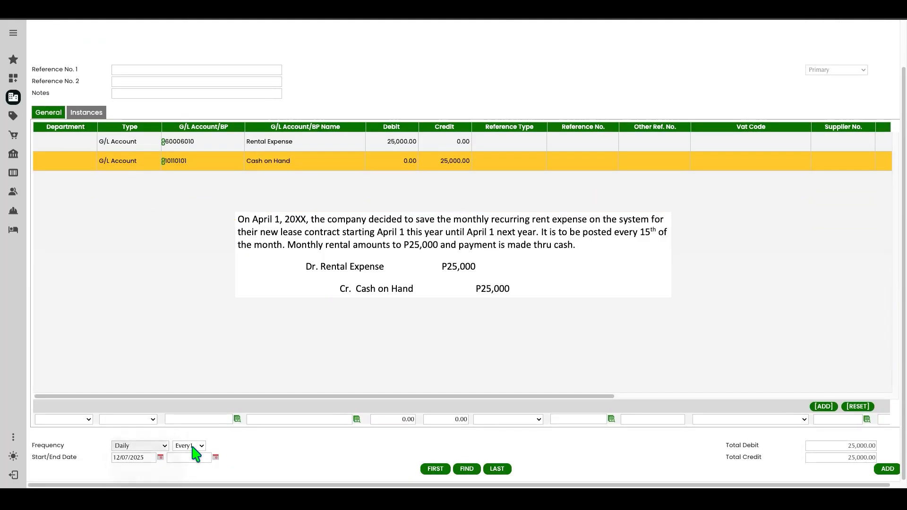
# Set the recurring posting's start date to 04/01/2025 and its end date to 04/01/2026.
pyautogui.click(160, 457)
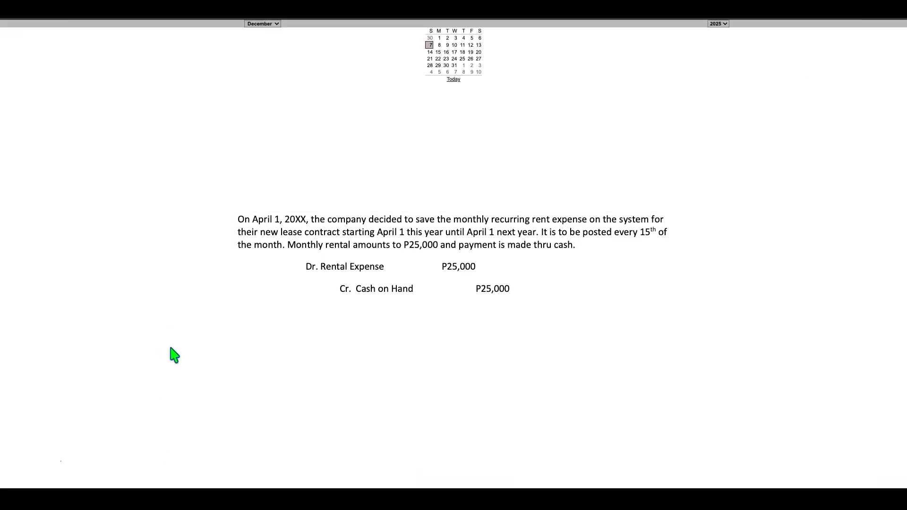
pyautogui.click(267, 24)
pyautogui.click(267, 24)
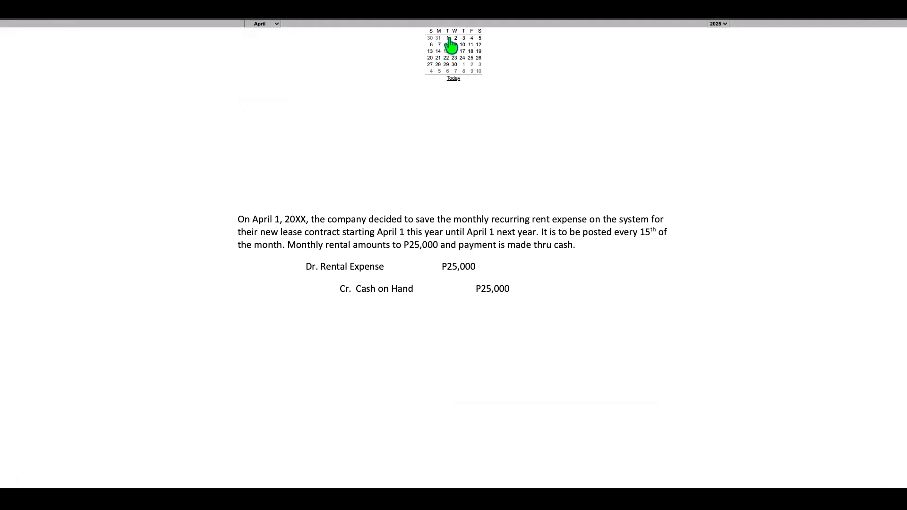
pyautogui.click(447, 38)
pyautogui.press('BackSpace')
pyautogui.write('6')
pyautogui.press('Tab')
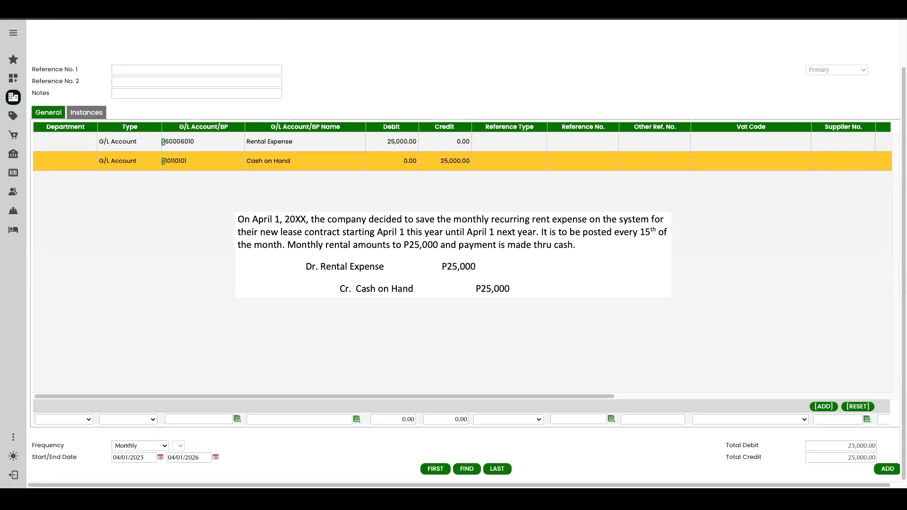